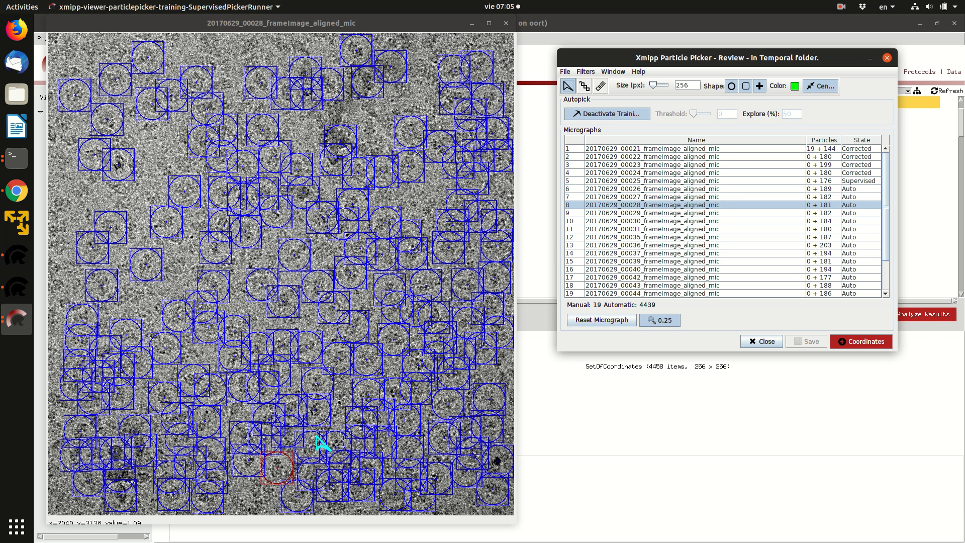
# Inspect the particles picked by xmipp3 - auto-picking (step 2), including those on micrograph 20170629_00035, and close the particle picker
pyautogui.click(675, 237)
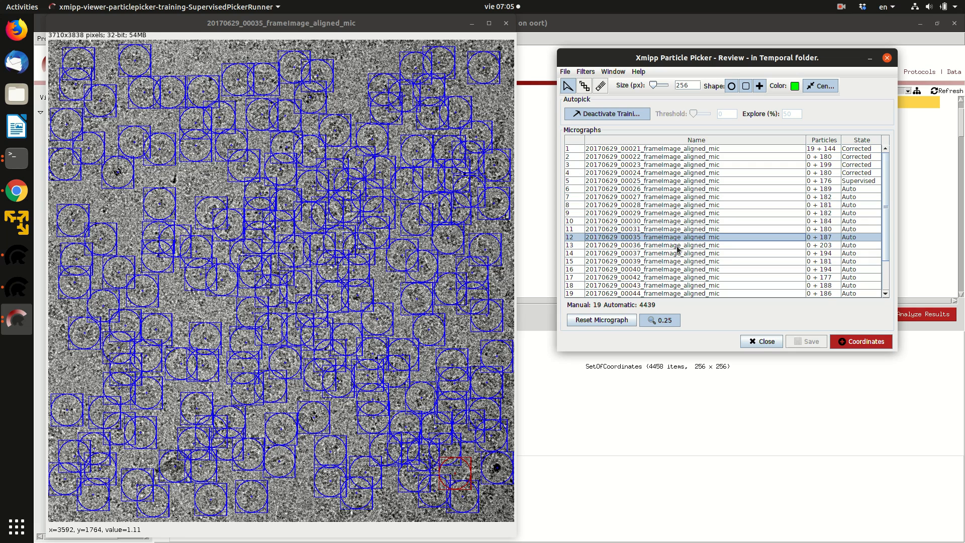
pyautogui.click(761, 343)
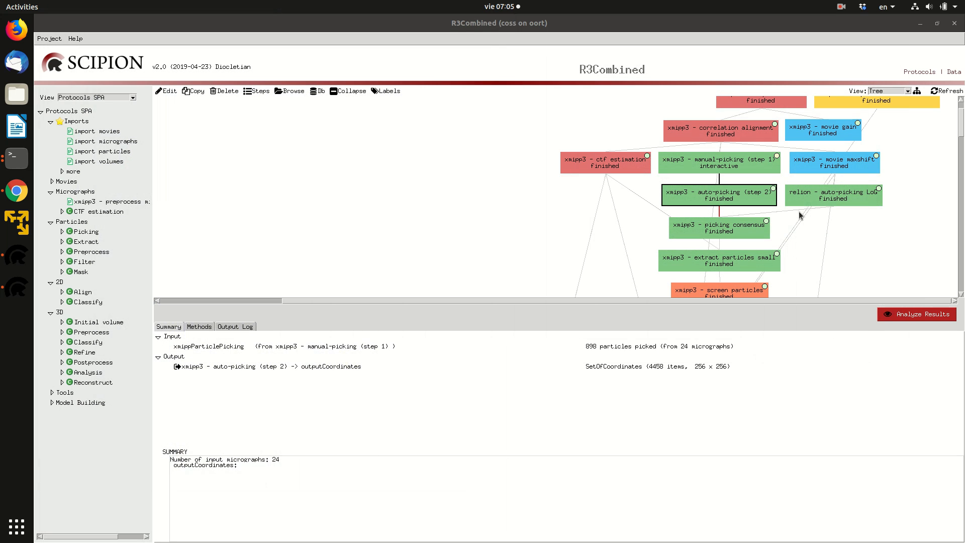
pyautogui.click(804, 196)
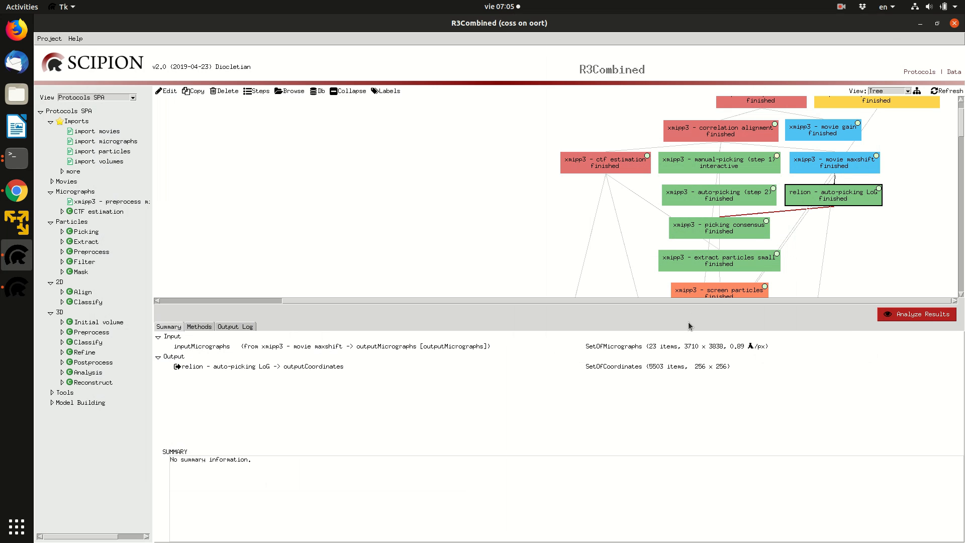
pyautogui.click(758, 203)
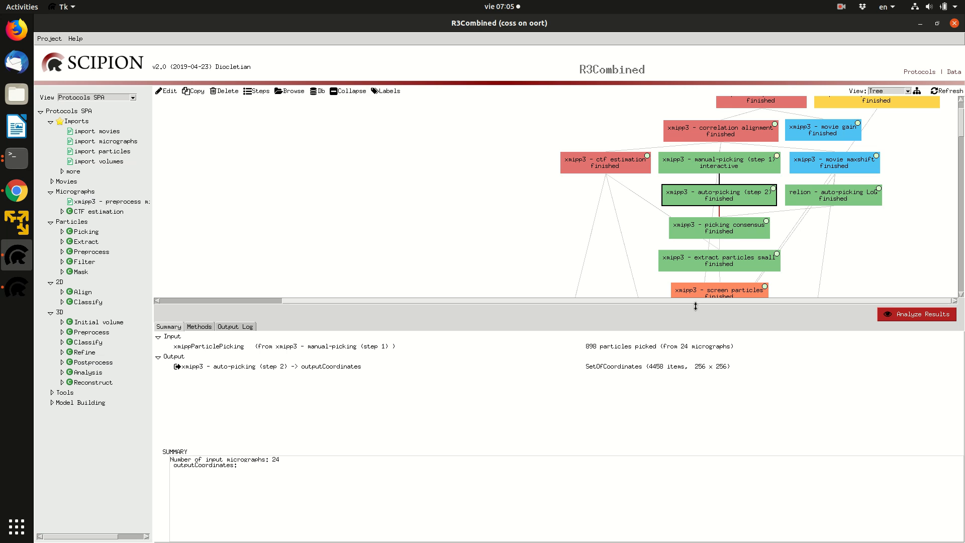
pyautogui.click(676, 366)
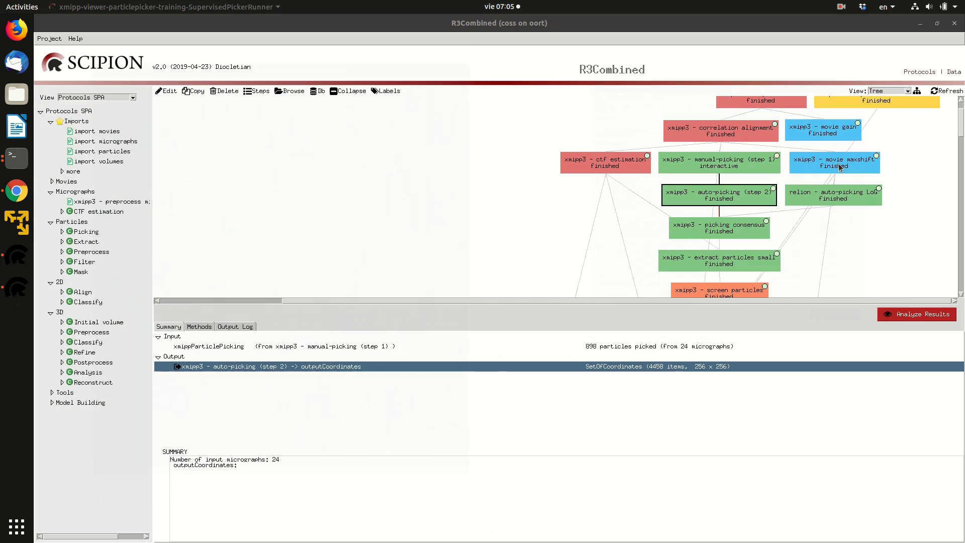
pyautogui.click(887, 58)
# View the output coordinates of relion - auto-picking LoG on micrograph 20170629_00030, and close the particle picker
pyautogui.click(824, 200)
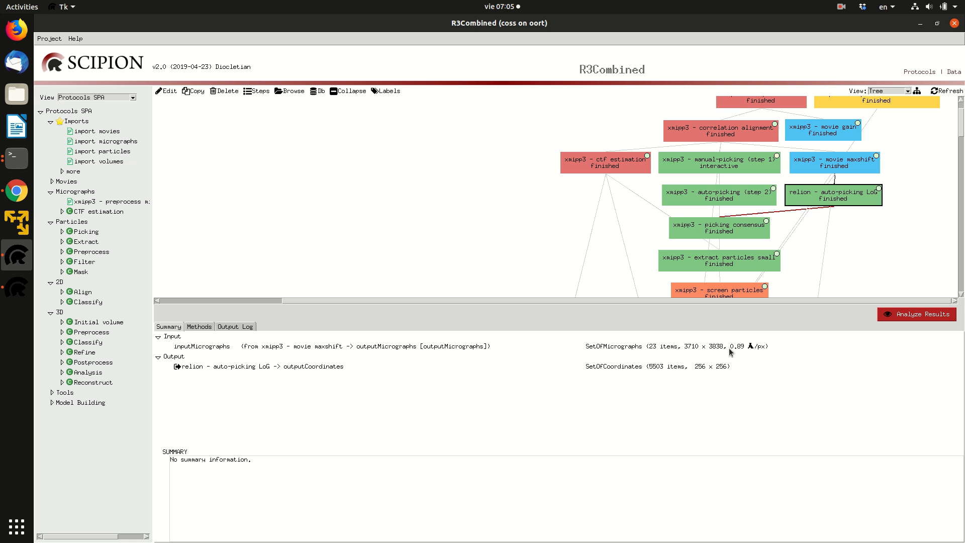
pyautogui.click(702, 367)
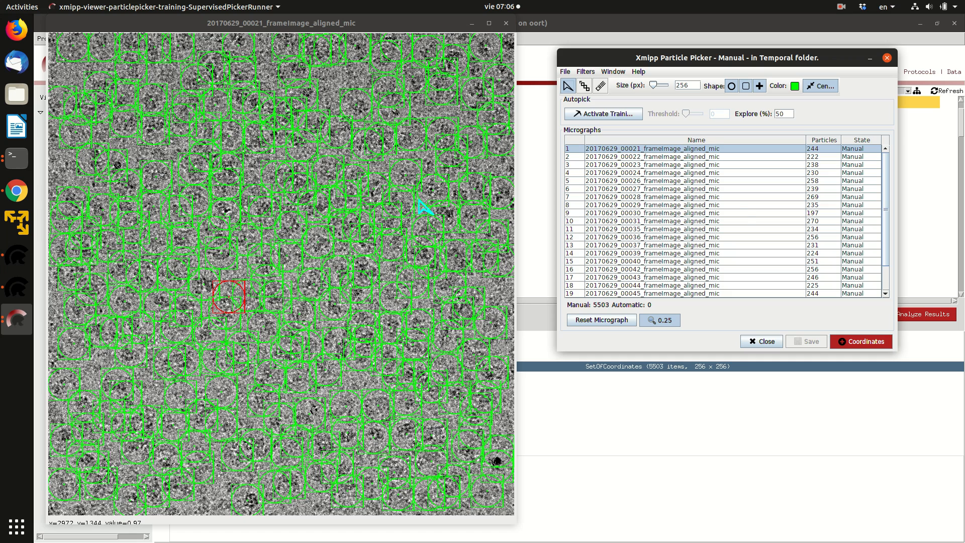
pyautogui.click(747, 214)
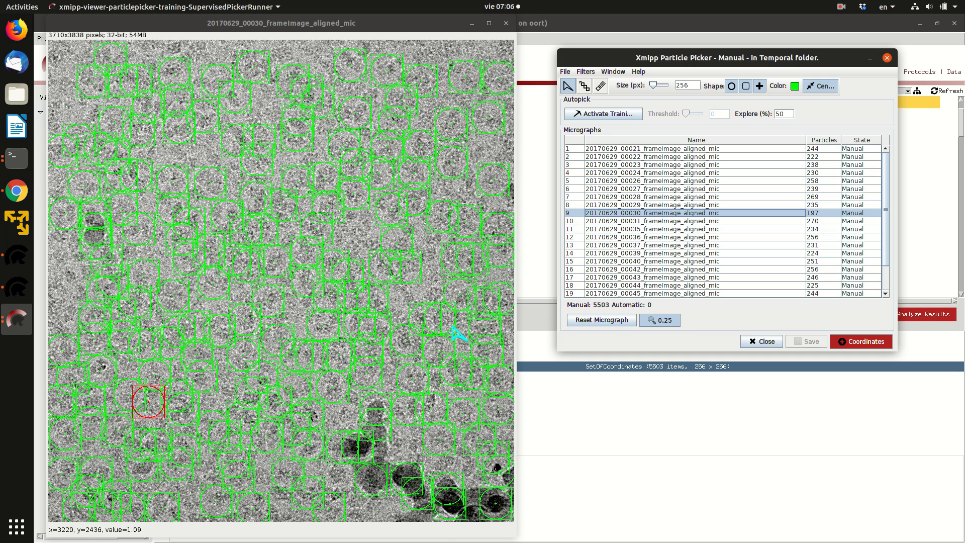
pyautogui.click(887, 59)
# Open the settings of the xmipp3 - picking consensus protocol and examine its input coordinates and radius
pyautogui.click(723, 236)
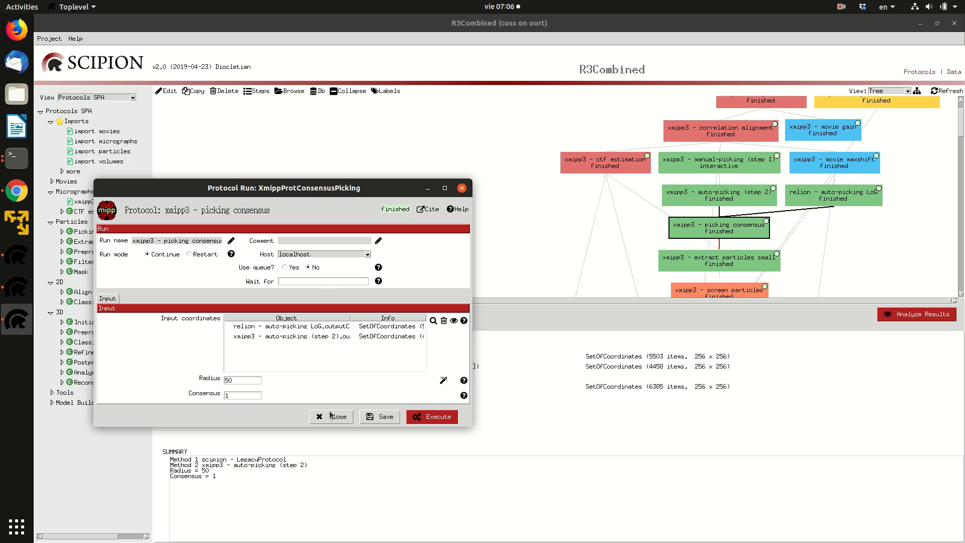
pyautogui.moveTo(335, 188); pyautogui.dragTo(352, 136)
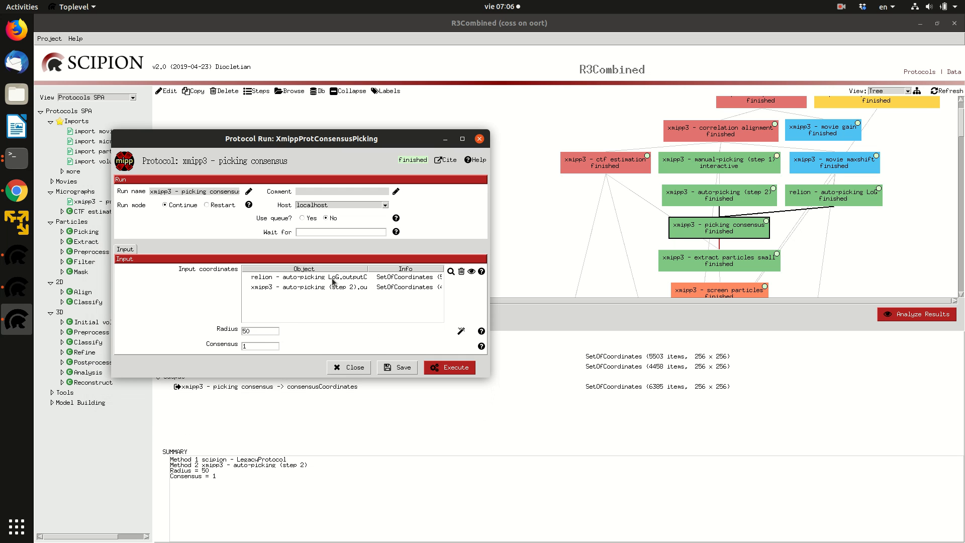
pyautogui.click(262, 330)
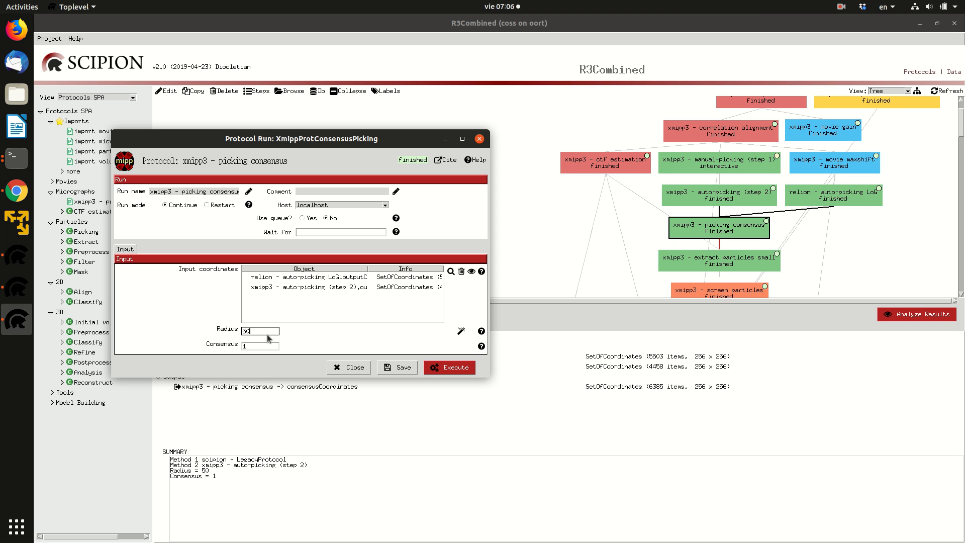
pyautogui.click(461, 331)
# Enter a radius of 50 and a consensus of 1 for picking consensus, and close the form without executing it
pyautogui.moveTo(275, 332); pyautogui.dragTo(165, 329)
pyautogui.write('50')
pyautogui.click(256, 347)
pyautogui.press('BackSpace')
pyautogui.write('1')
pyautogui.click(364, 368)
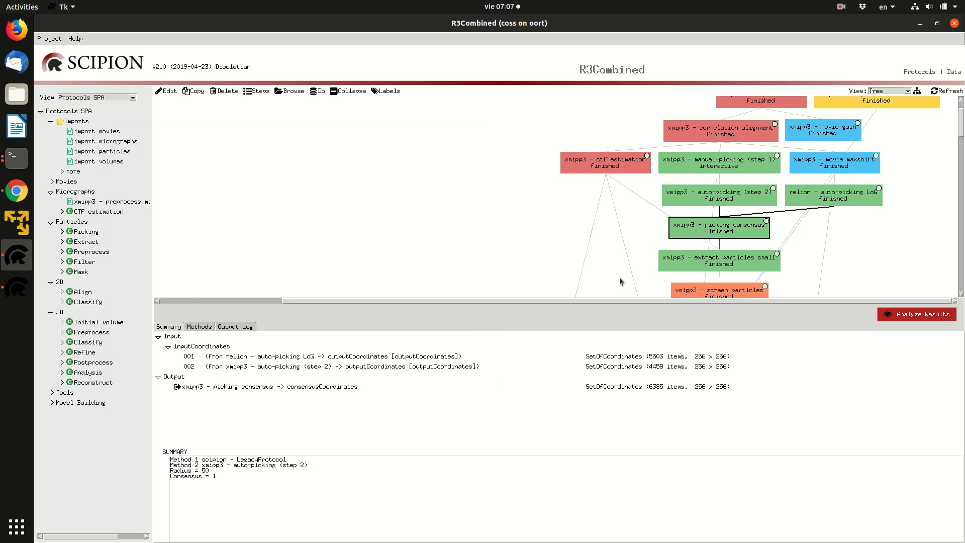
# Switch to project 10248, review the input coordinates in the xmipp3 - deep consensus picking settings, and close the form
pyautogui.click(17, 294)
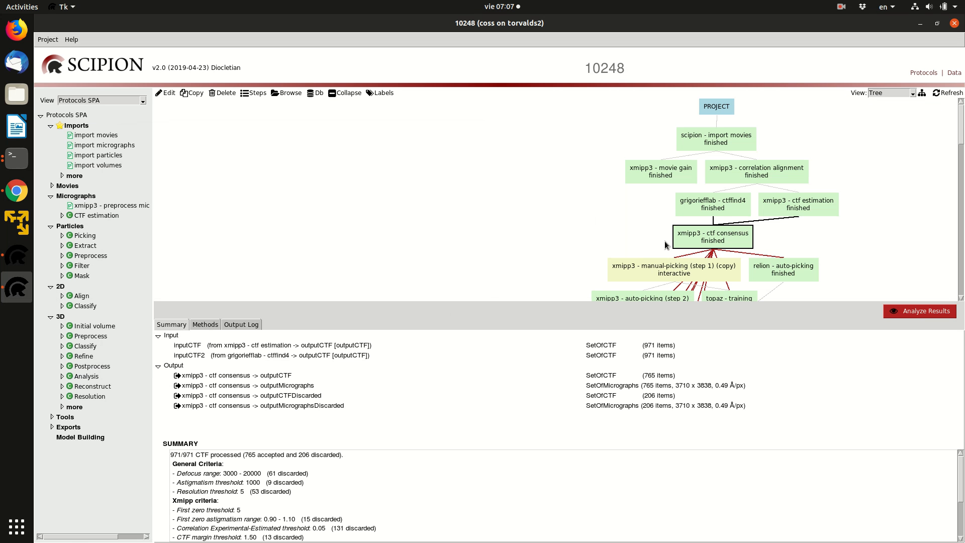
pyautogui.scroll(-6, 788, 179)
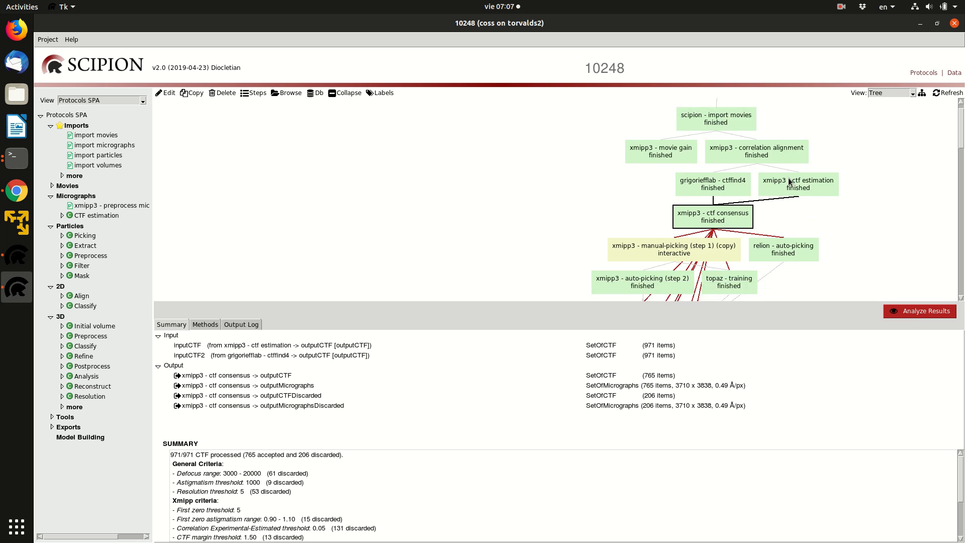
pyautogui.click(669, 267)
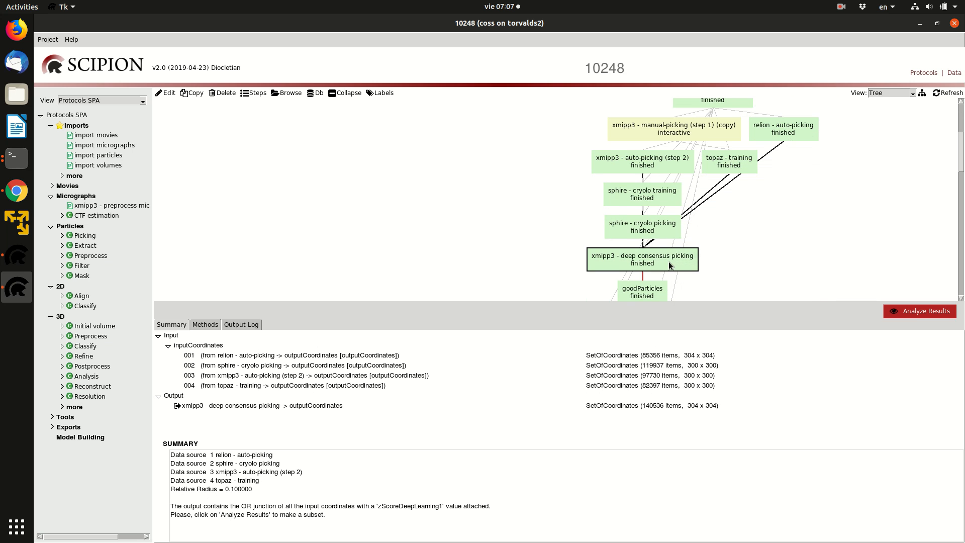
pyautogui.click(167, 92)
pyautogui.moveTo(333, 229); pyautogui.dragTo(331, 167)
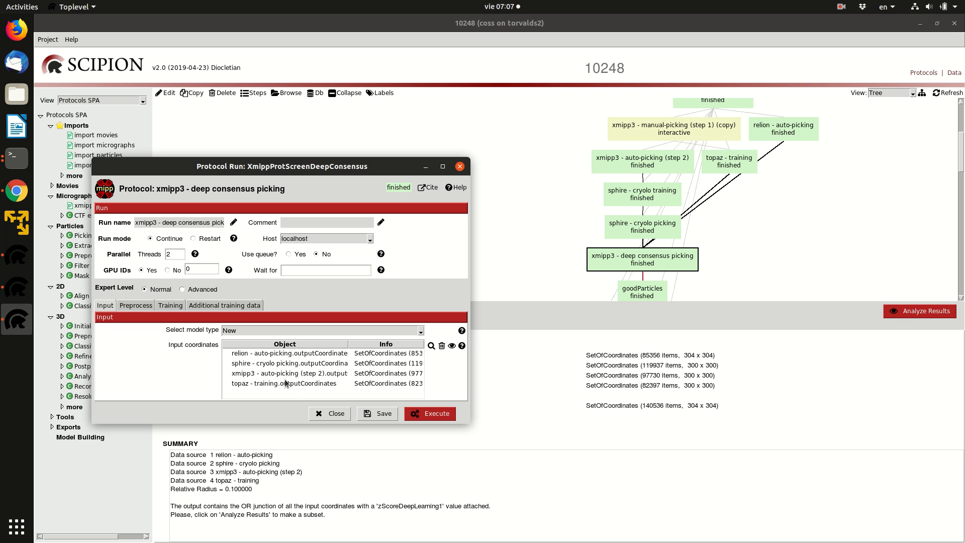
pyautogui.click(335, 414)
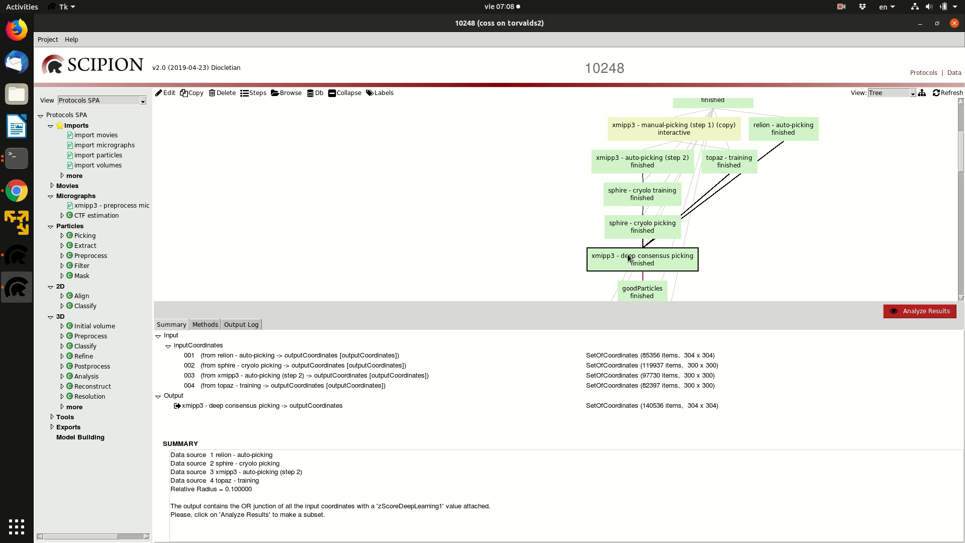
# Analyze the deep consensus picking results by viewing the deep scores histogram with bin size 100, and close the histogram
pyautogui.moveTo(639, 254)
pyautogui.click(905, 312)
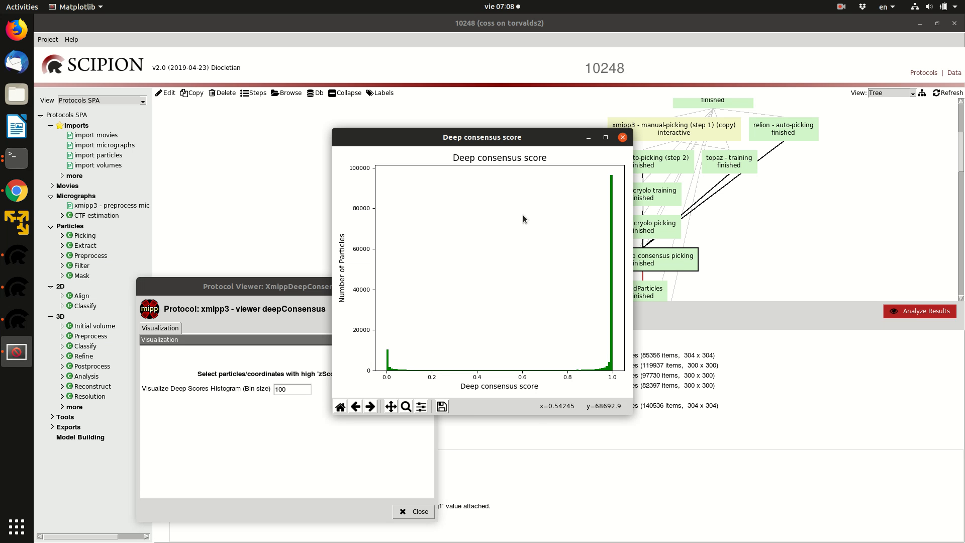
pyautogui.moveTo(512, 144); pyautogui.dragTo(690, 150)
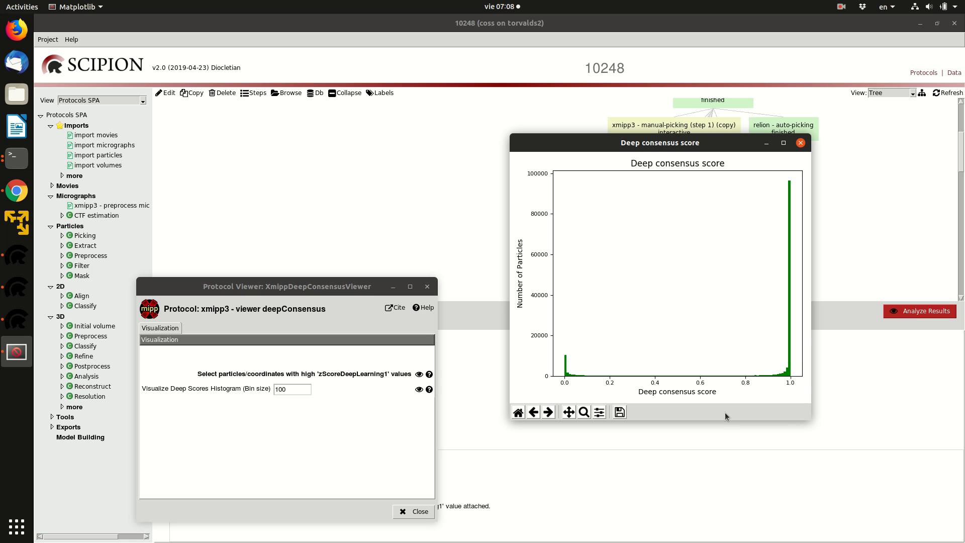
pyautogui.click(800, 143)
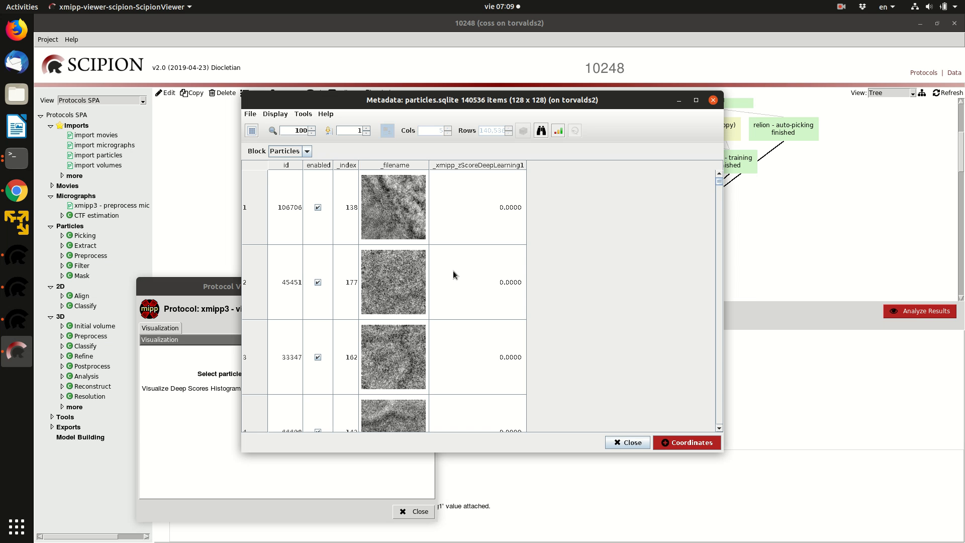
# Maximize the particle metadata table and plot its _xmipp_zScoreDeepLearning1 column as a curve
pyautogui.click(696, 100)
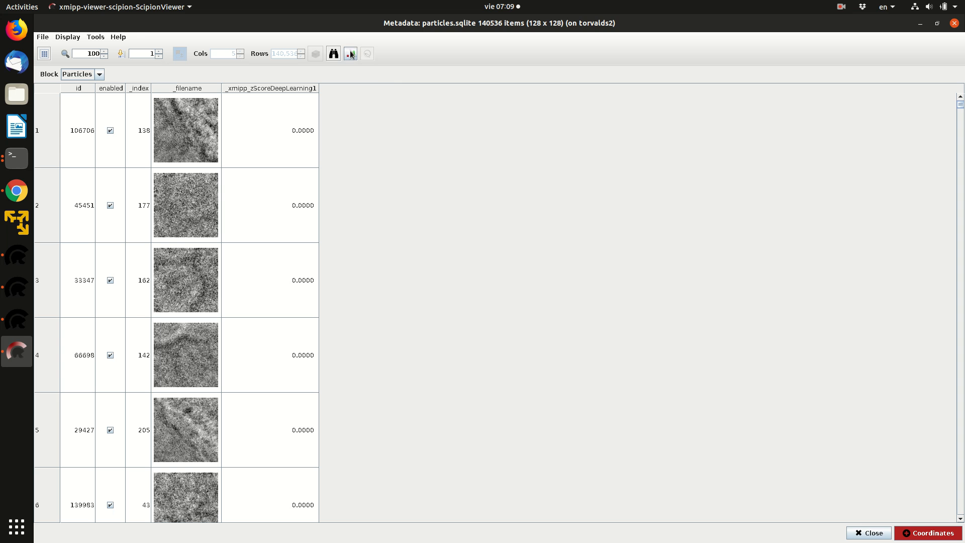
pyautogui.click(350, 54)
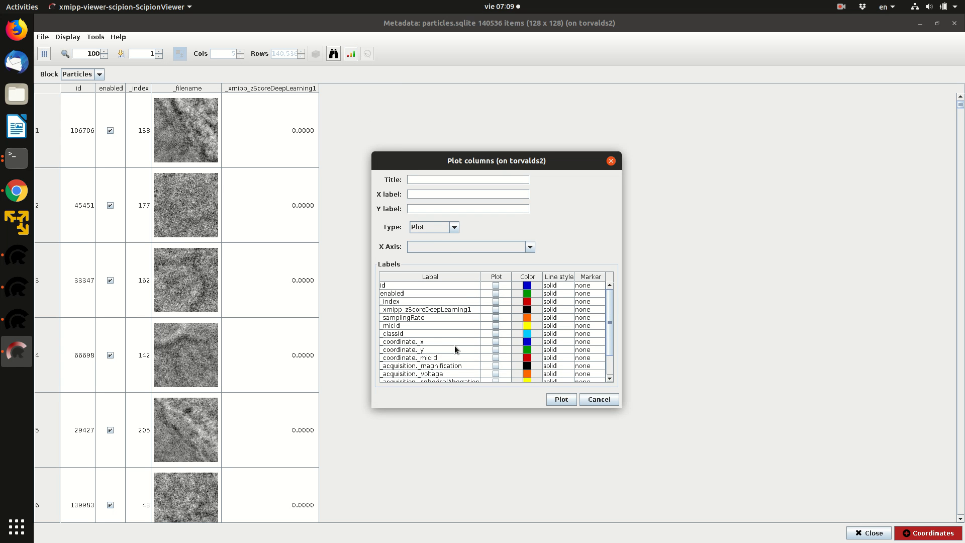
pyautogui.click(495, 309)
pyautogui.click(556, 400)
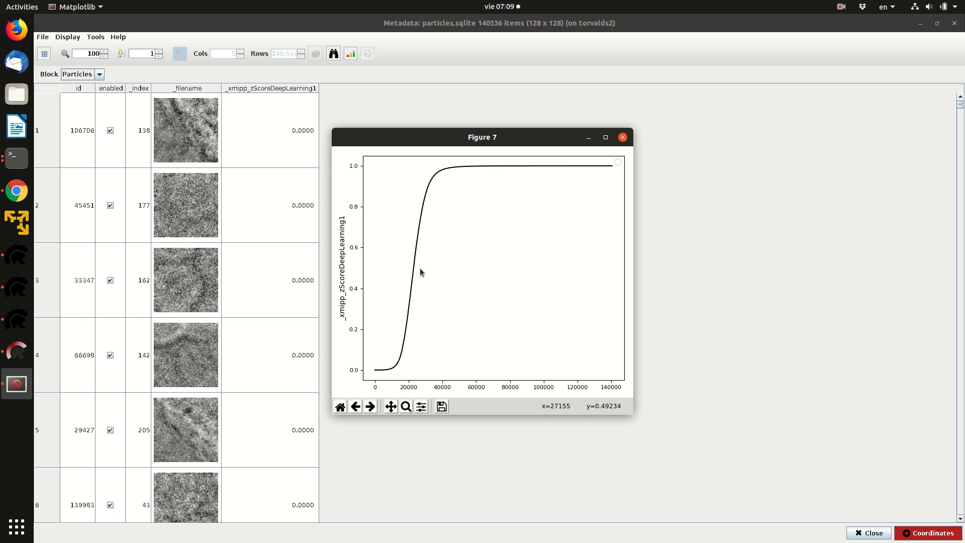
pyautogui.moveTo(455, 137); pyautogui.dragTo(716, 146)
pyautogui.click(523, 398)
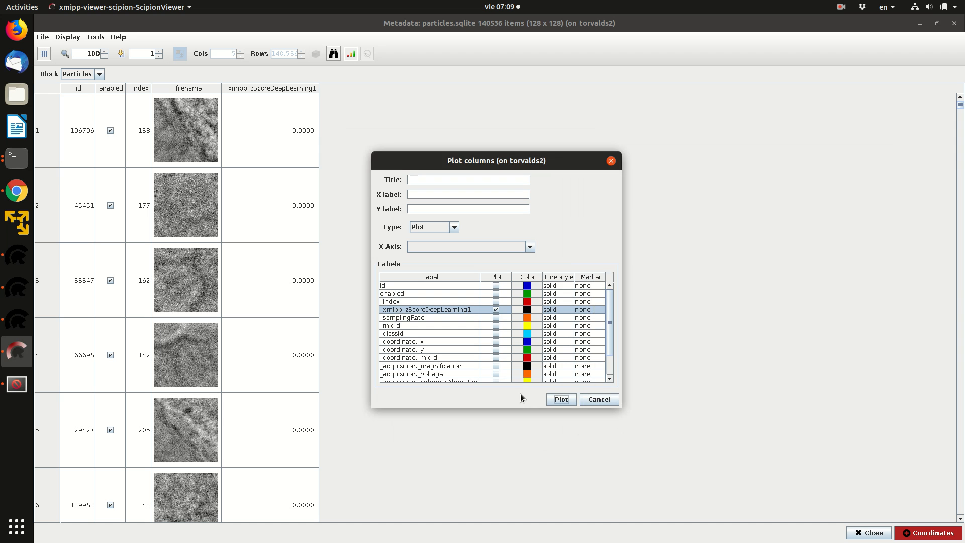
pyautogui.click(609, 399)
pyautogui.hotkey('alt', 'Tab')
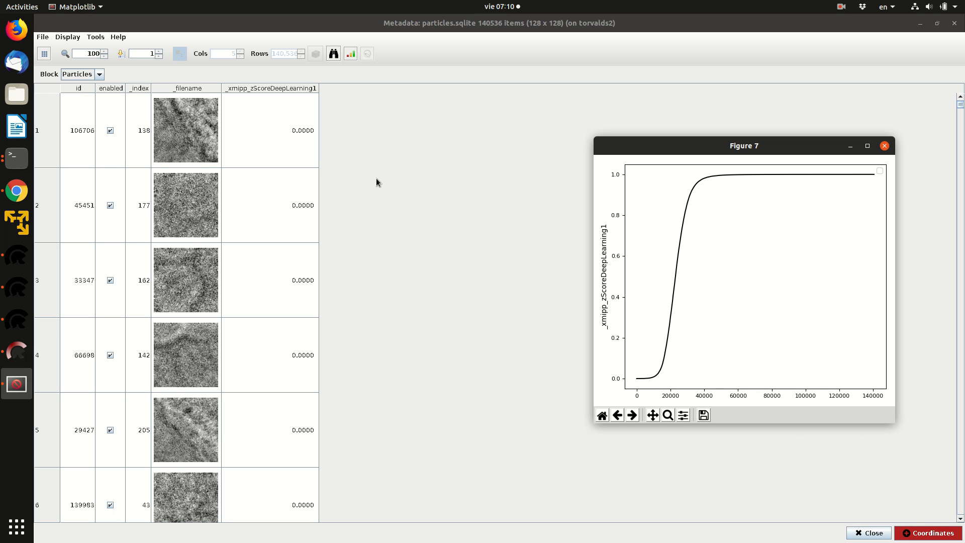
# Go to item 12000 in the particle metadata table to examine its image and deep learning score
pyautogui.moveTo(145, 51); pyautogui.dragTo(198, 65)
pyautogui.write('12000')
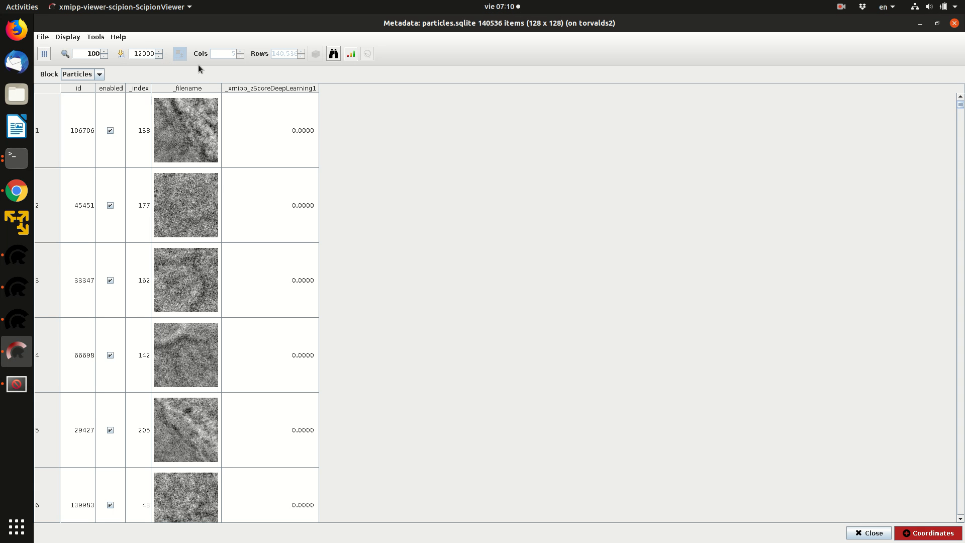
pyautogui.press('Return')
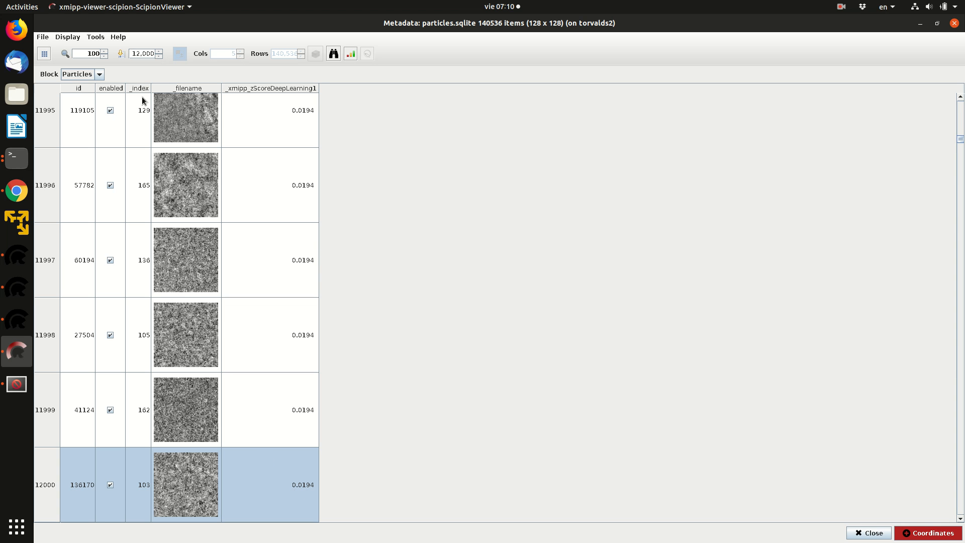
# Consult the score plot again and go to item 24000 in the particle metadata table
pyautogui.hotkey('alt', 'Tab')
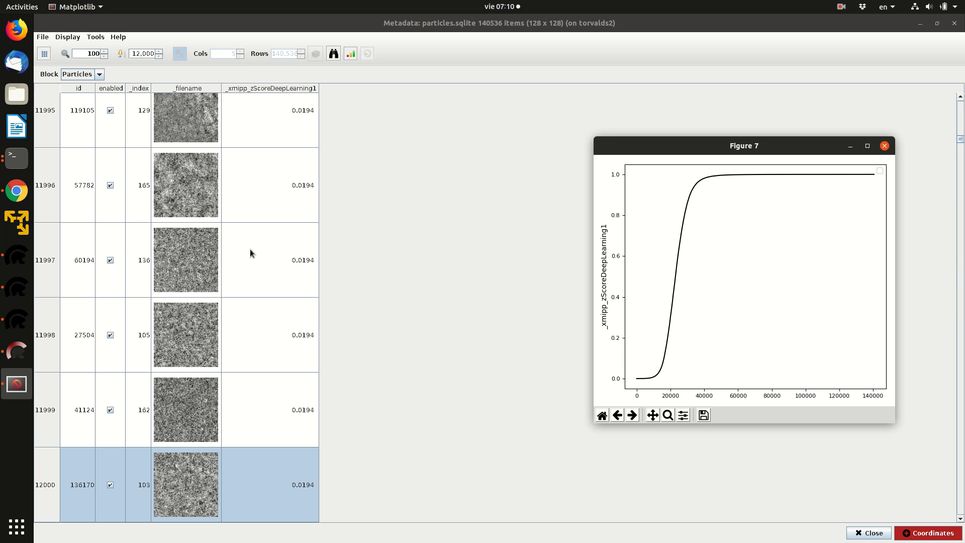
pyautogui.moveTo(129, 53); pyautogui.dragTo(211, 56)
pyautogui.write('24000')
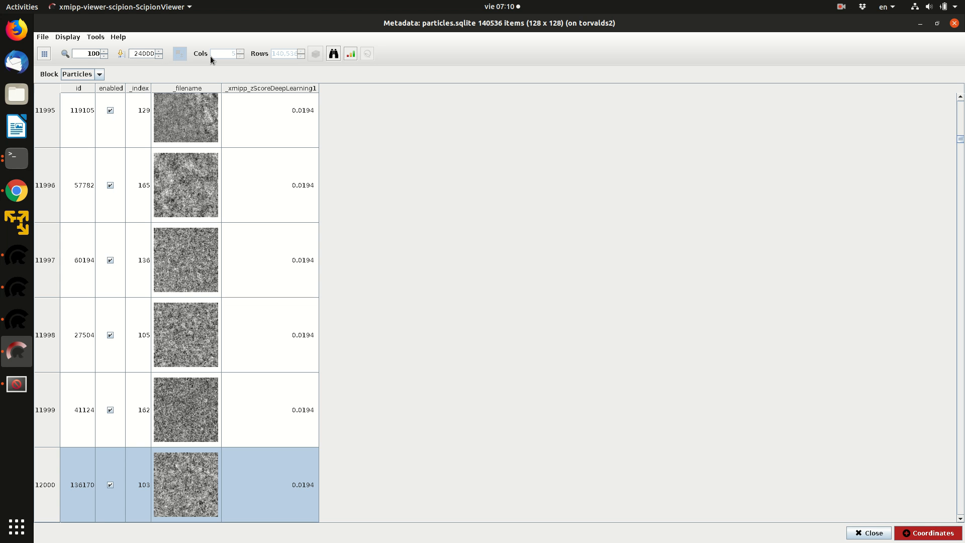
pyautogui.press('Return')
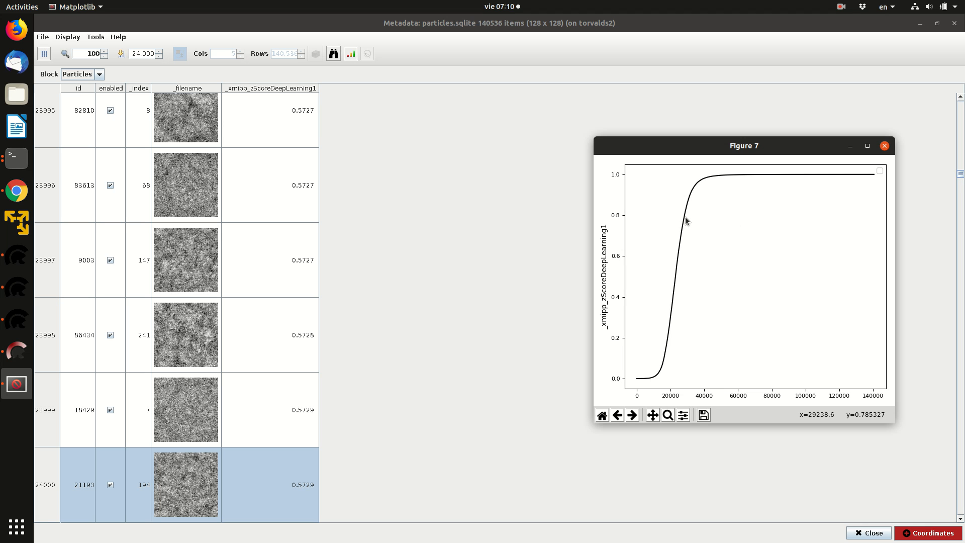
# Go to item 28000 in the particle table, browse the particles that follow, and examine the last ones in the list
pyautogui.click(164, 73)
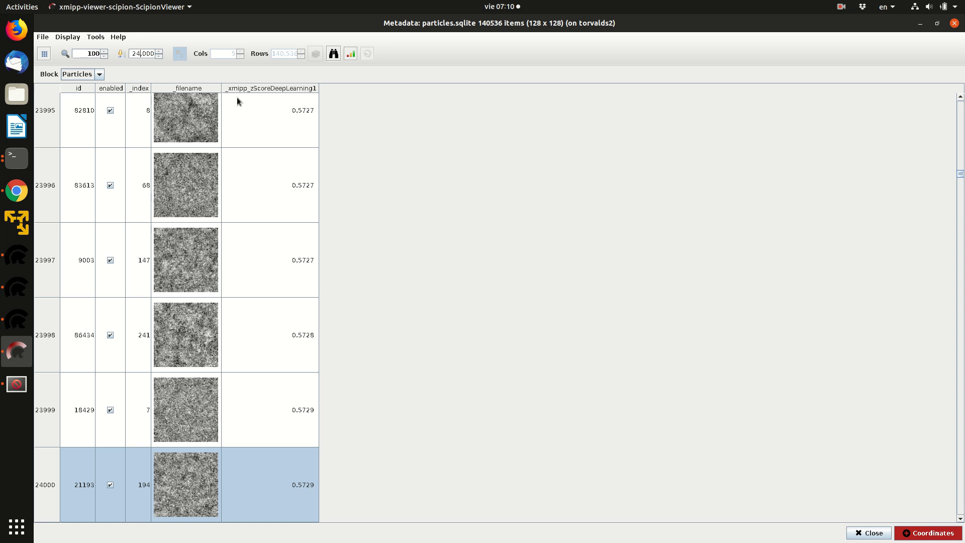
pyautogui.press('Return')
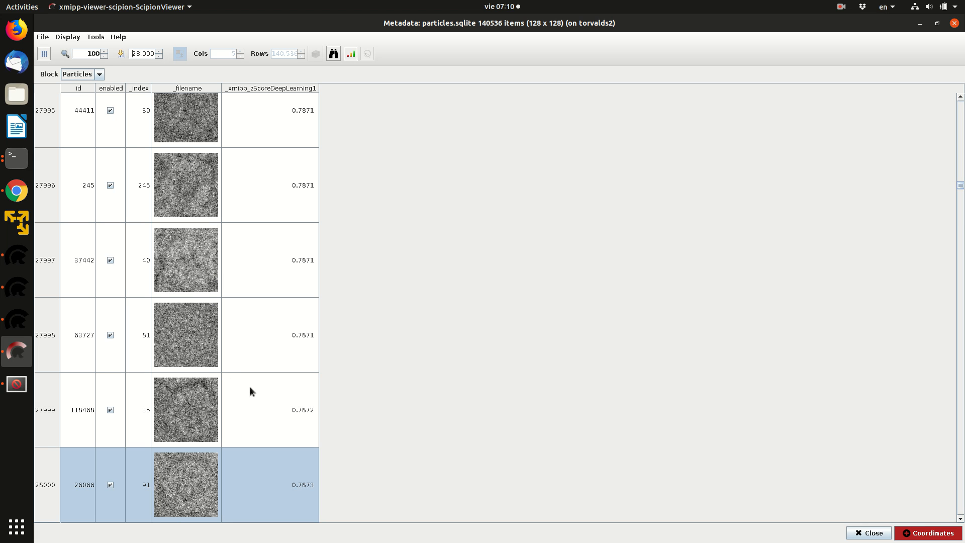
pyautogui.scroll(-3, 271, 364)
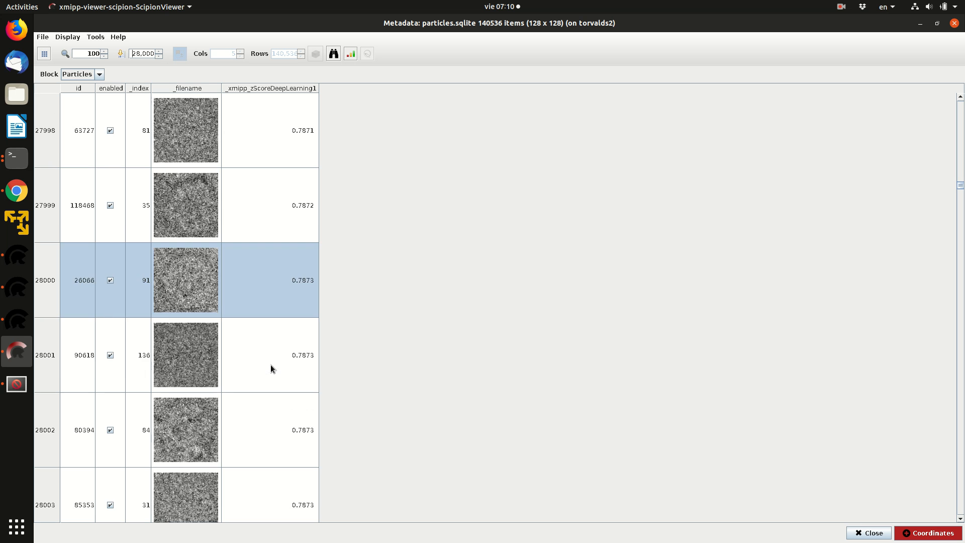
pyautogui.scroll(-6, 278, 367)
pyautogui.scroll(-6, 277, 366)
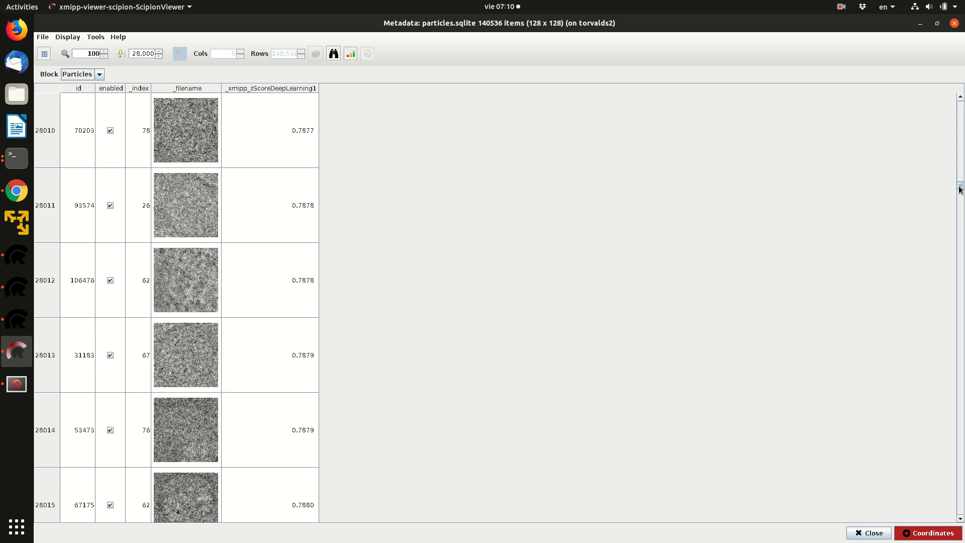
pyautogui.click(958, 518)
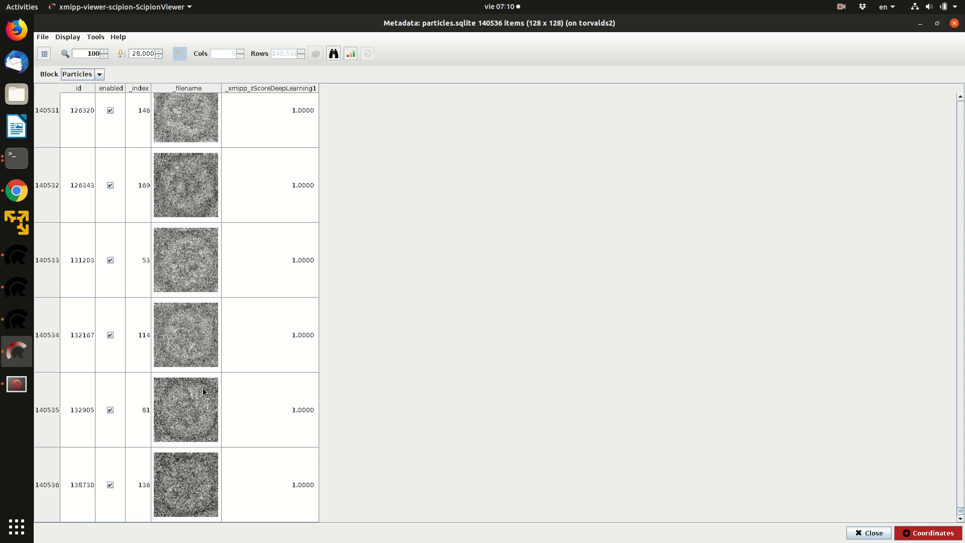
# Look back over the last particles in the table, select item 140510, and close the particle metadata table
pyautogui.scroll(4, 203, 386)
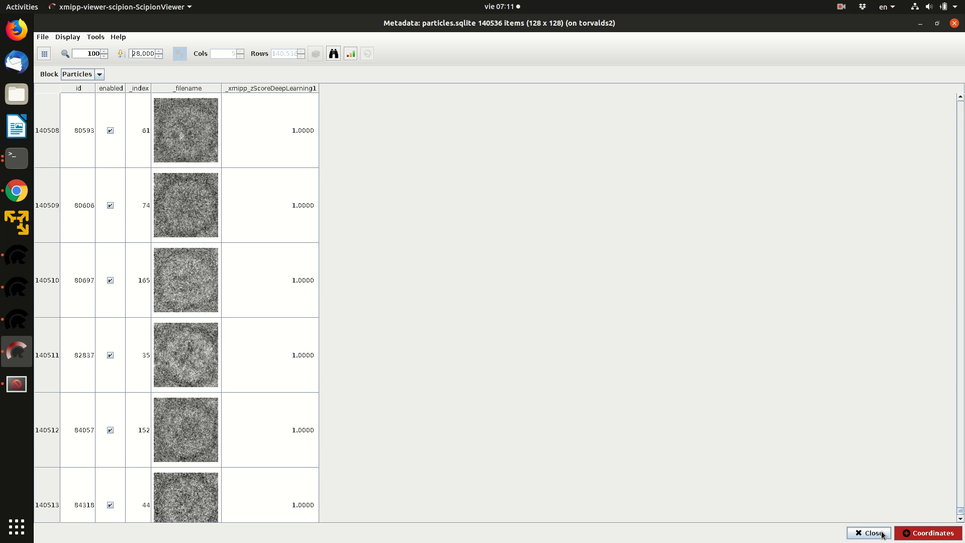
pyautogui.click(225, 292)
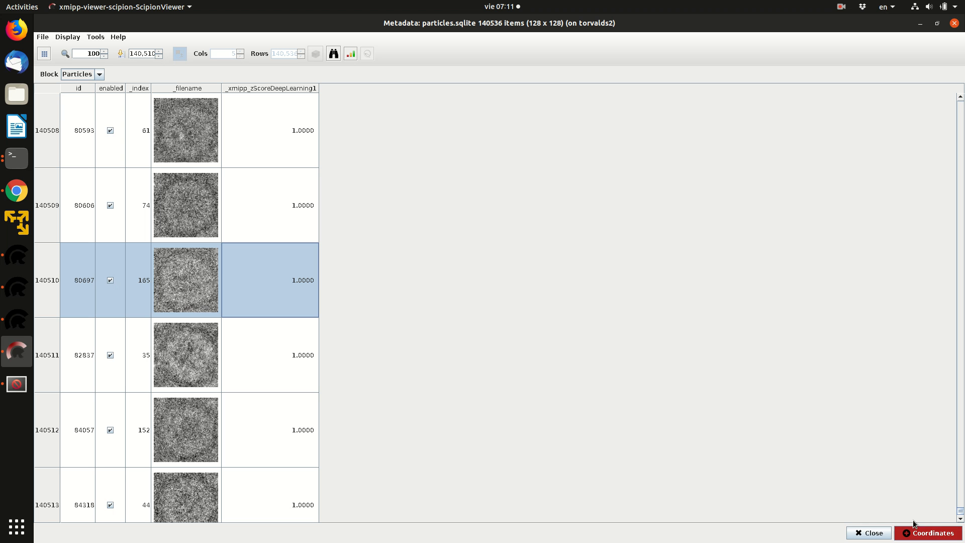
pyautogui.click(875, 537)
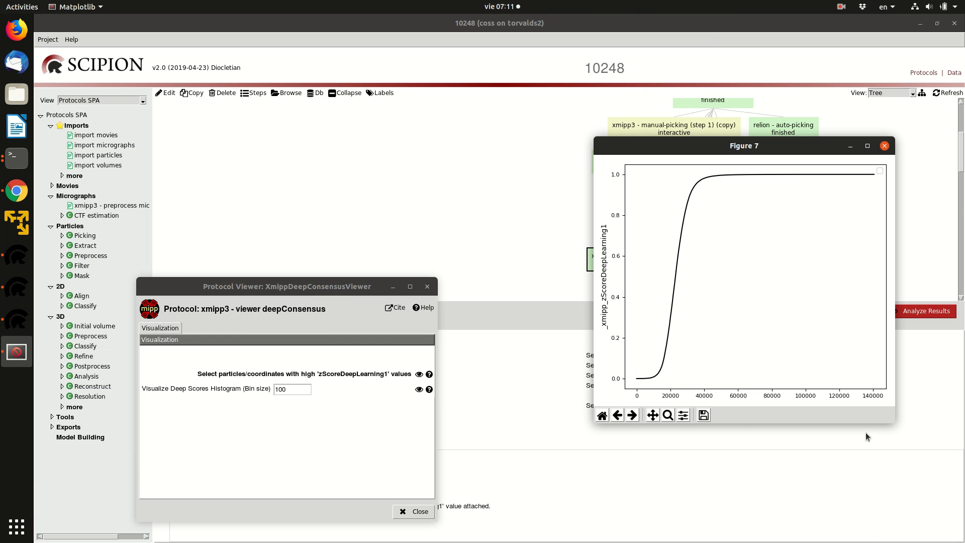
# Close the score plot and the deep consensus viewer, and select the goodParticles protocol to examine its summary
pyautogui.click(884, 146)
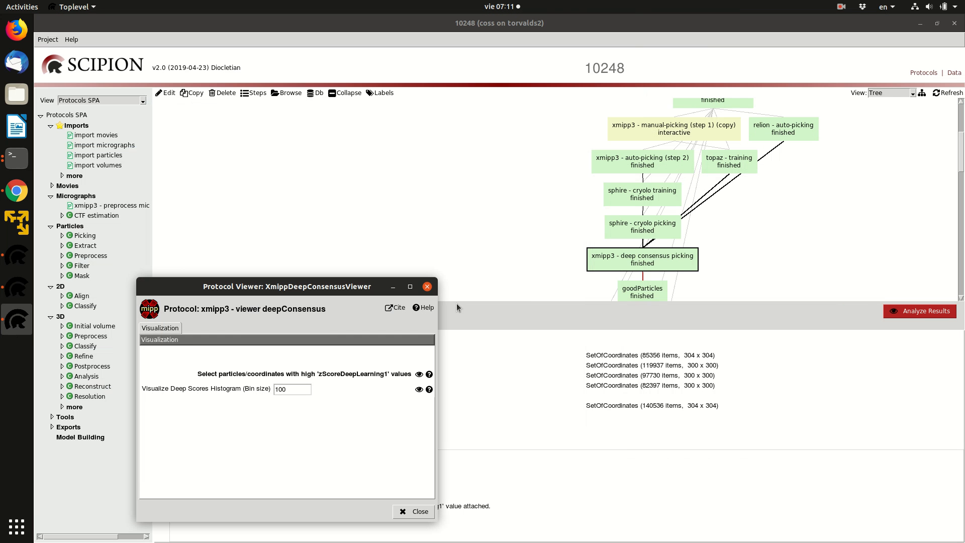
pyautogui.click(427, 287)
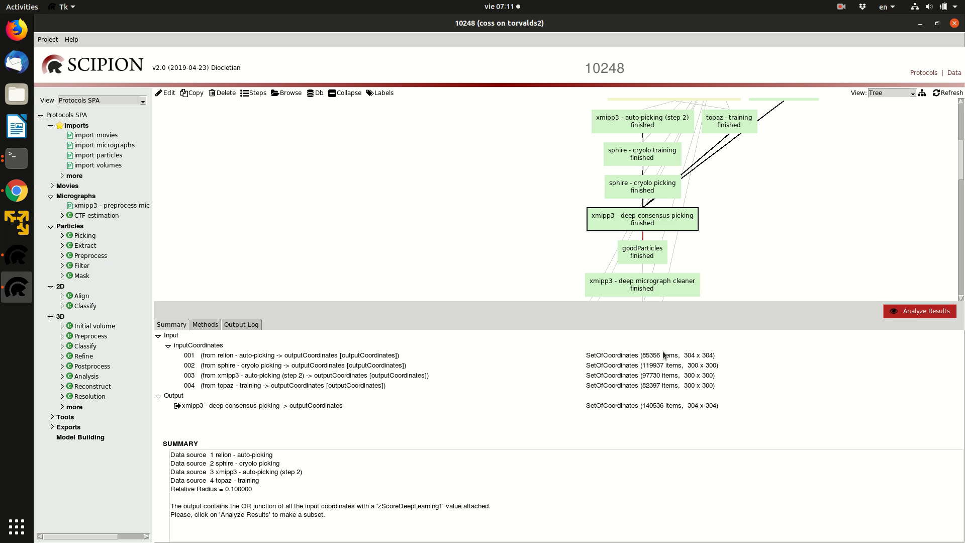
pyautogui.click(653, 256)
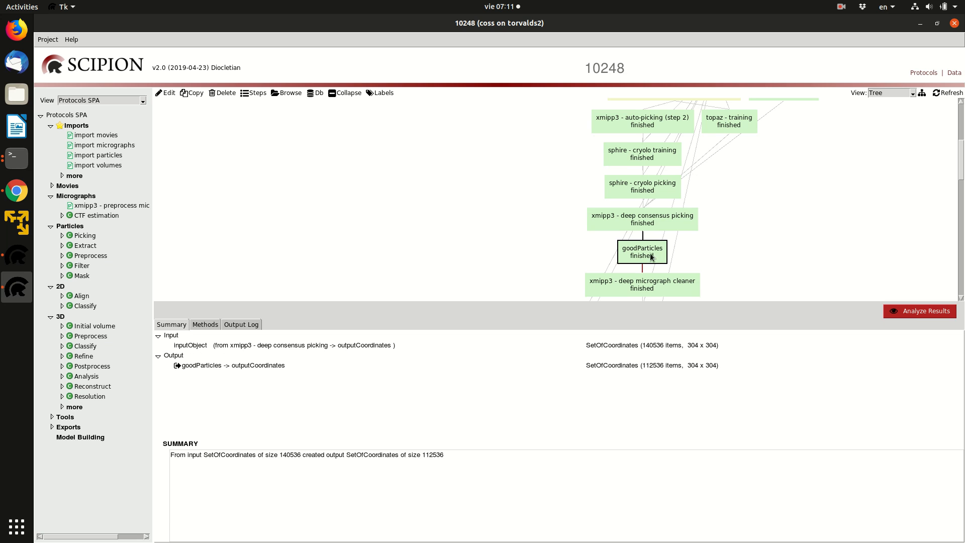